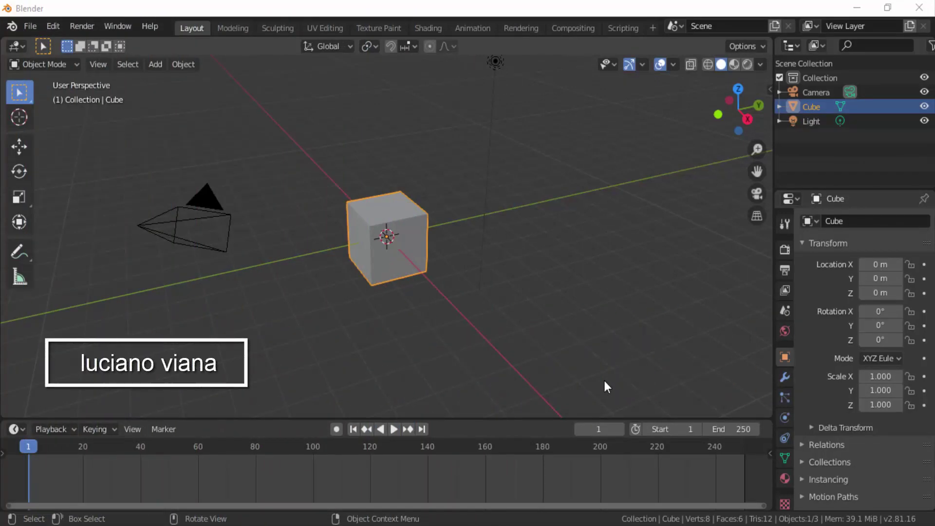
# Select the camera and light in turn, then select and delete the cube.
pyautogui.scroll(-3, 568, 335)
pyautogui.scroll(1, 568, 336)
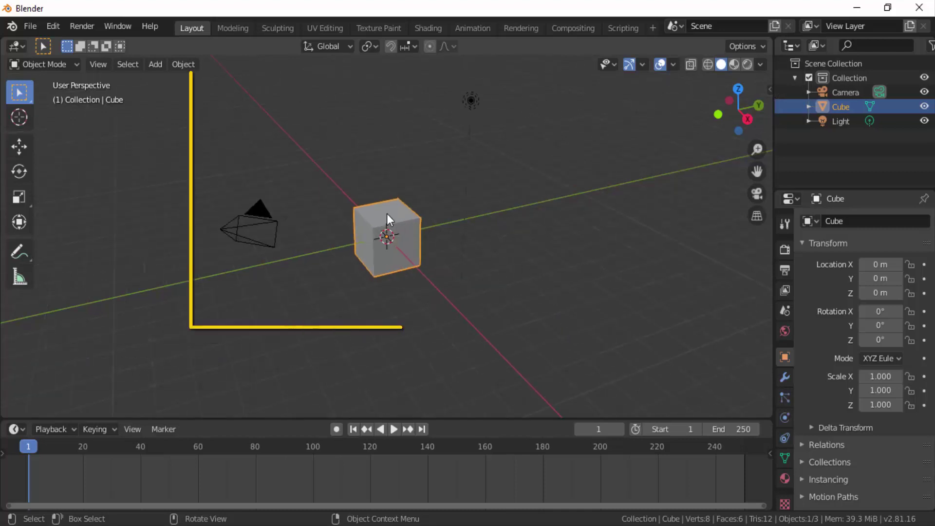
pyautogui.click(262, 224)
pyautogui.click(471, 101)
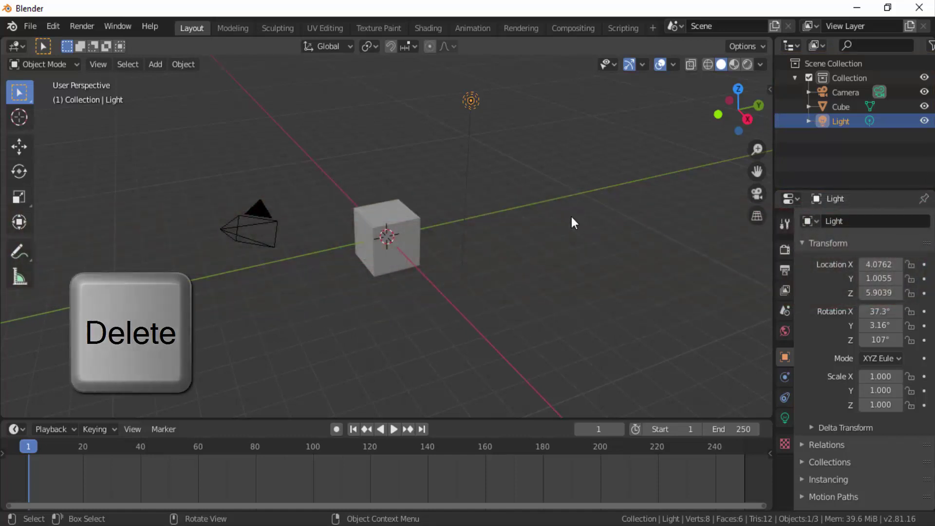
pyautogui.click(400, 214)
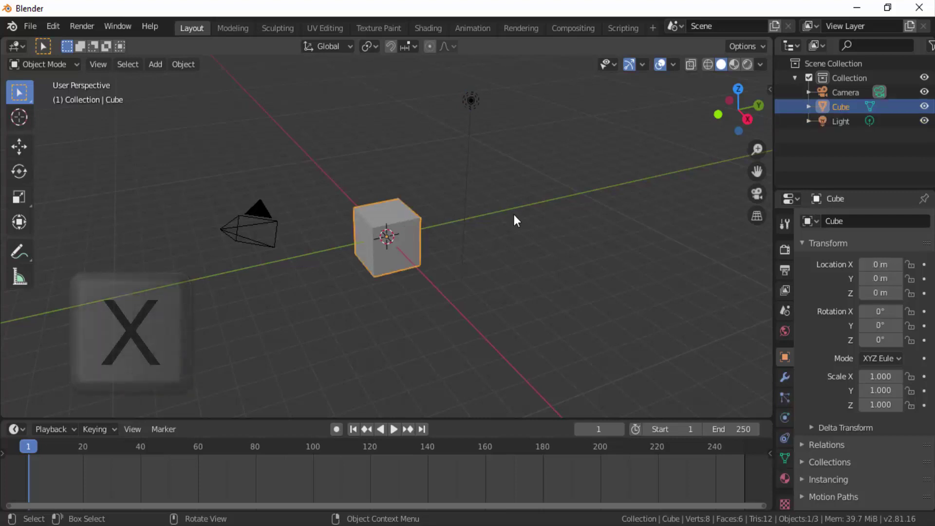
pyautogui.press('x')
pyautogui.click(593, 199)
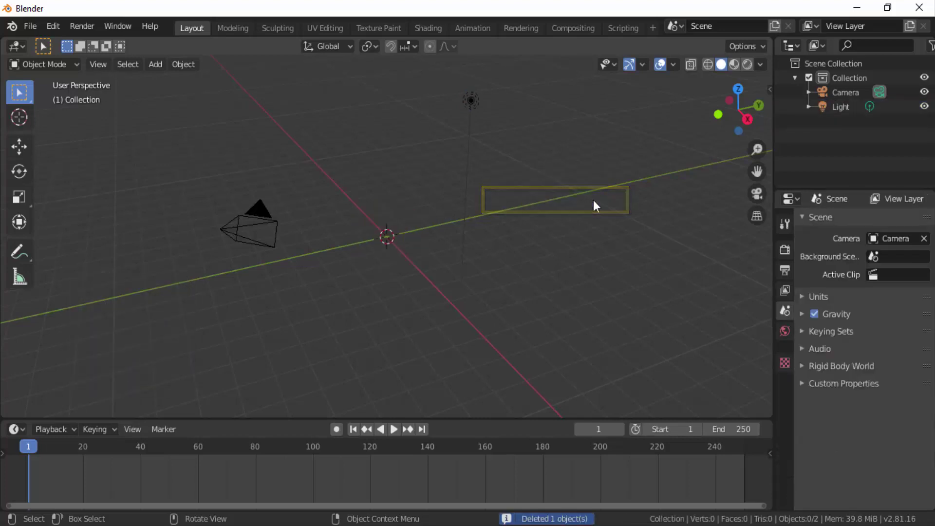
# Delete the camera and the light, then undo all three deletions.
pyautogui.click(258, 225)
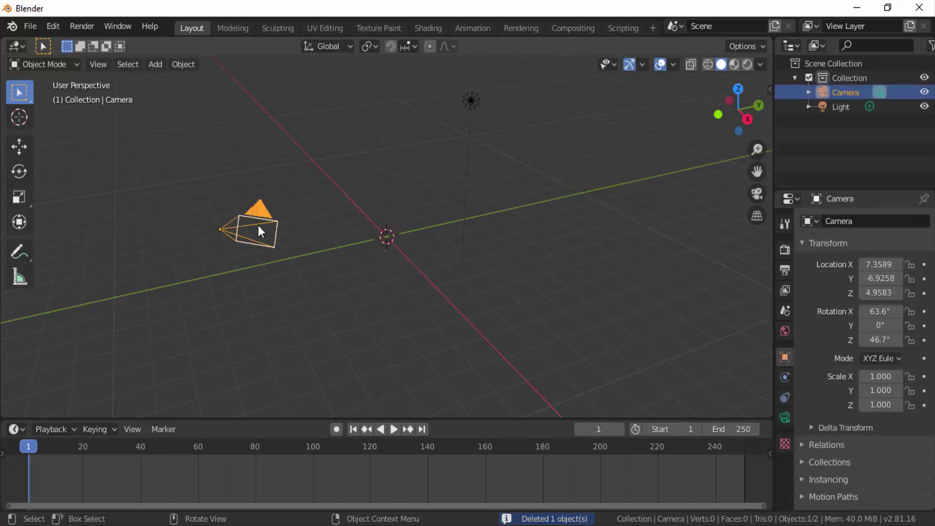
pyautogui.press('Delete')
pyautogui.press('Delete')
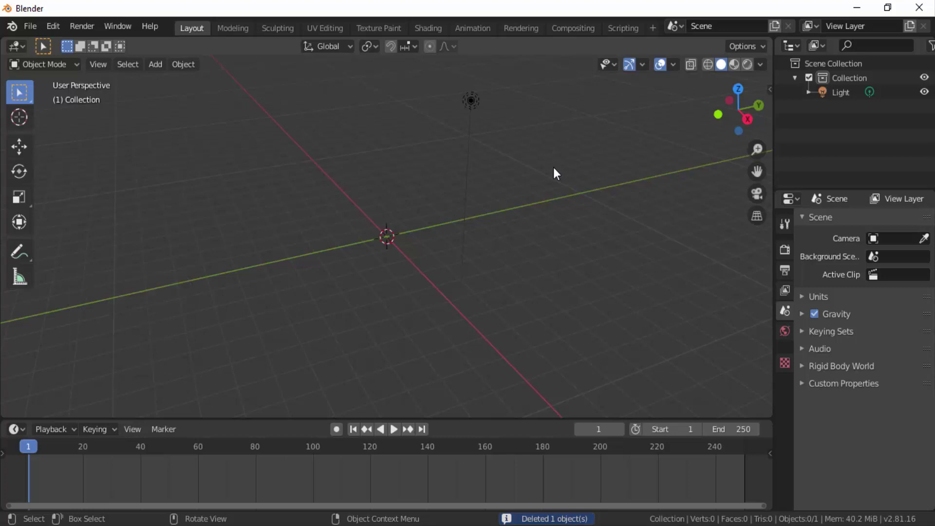
pyautogui.click(472, 102)
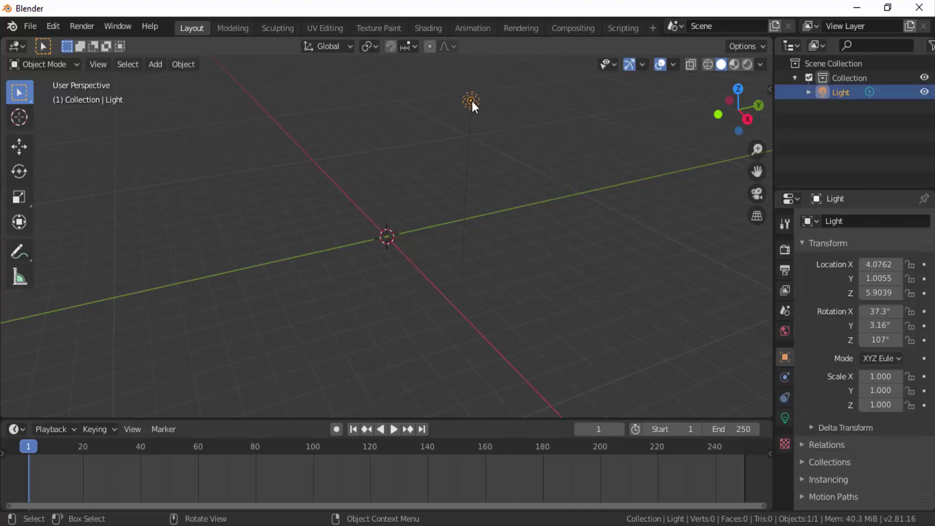
pyautogui.rightClick(564, 183)
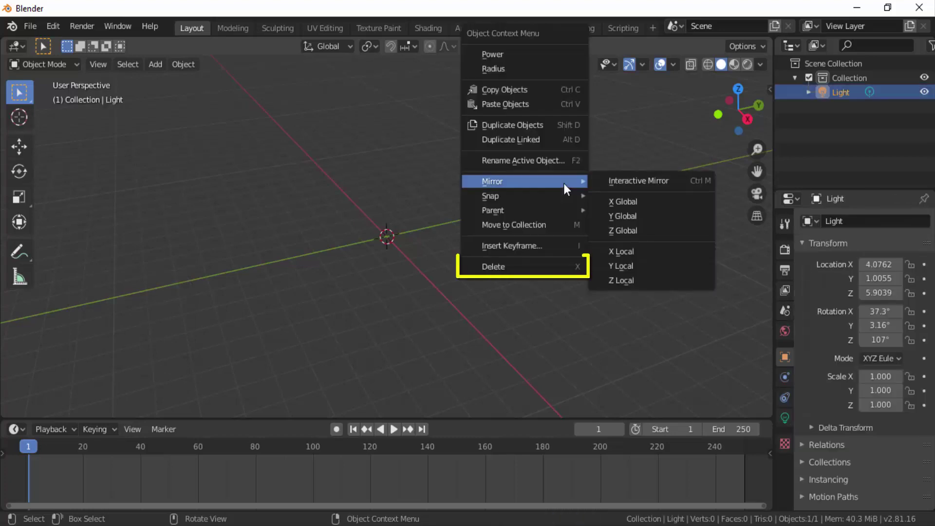
pyautogui.click(498, 268)
pyautogui.hotkey('ctrl', 'z')
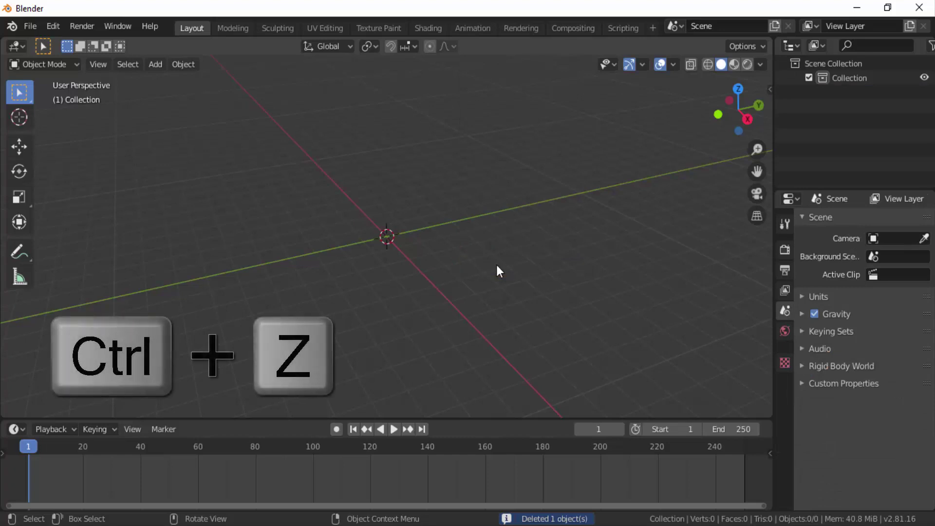
pyautogui.hotkey('ctrl', 'z')
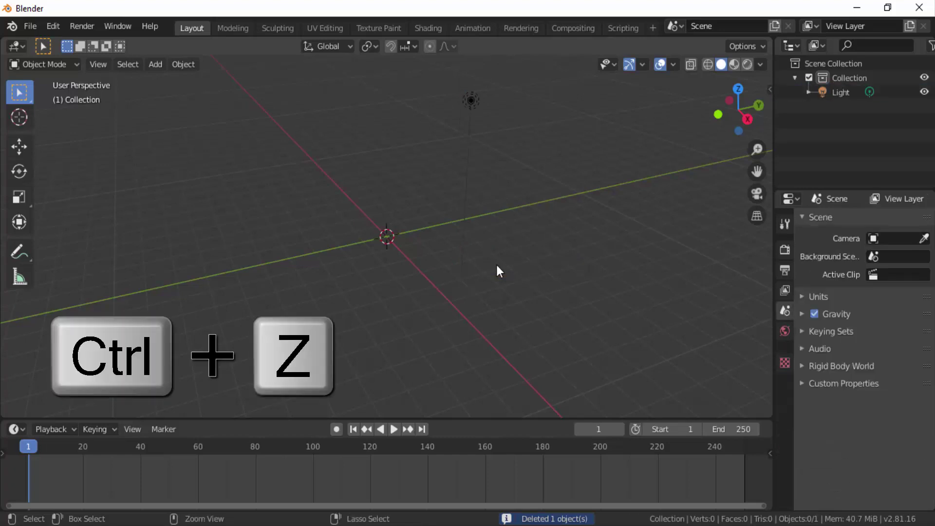
pyautogui.hotkey('ctrl', 'z')
pyautogui.hotkey('ctrl', 'z')
pyautogui.hotkey('ctrl', 'z')
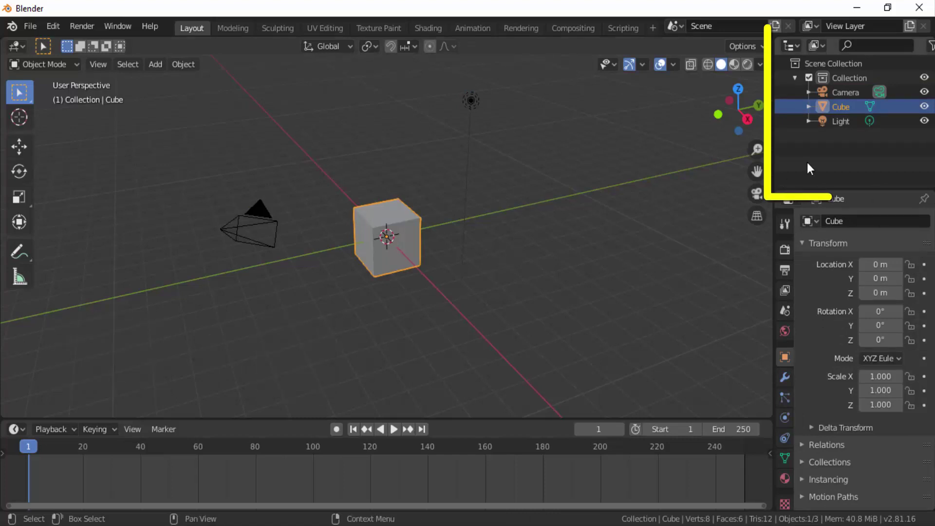
# Select objects in the Outliner, delete the cube there, then undo it.
pyautogui.click(835, 124)
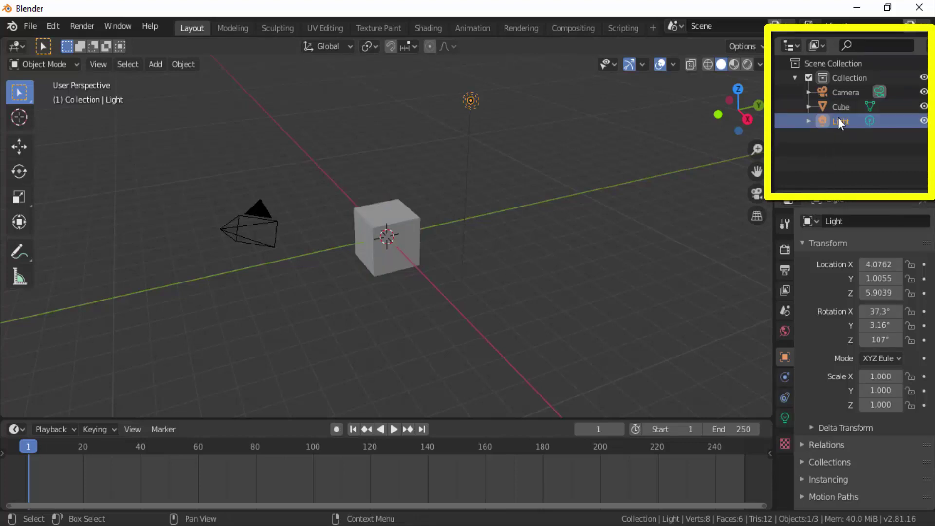
pyautogui.click(841, 110)
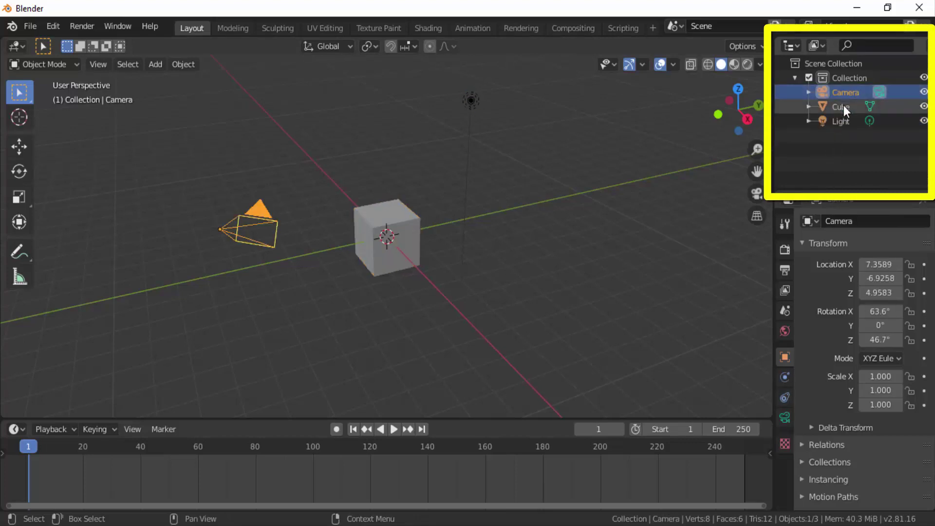
pyautogui.click(842, 107)
pyautogui.click(840, 121)
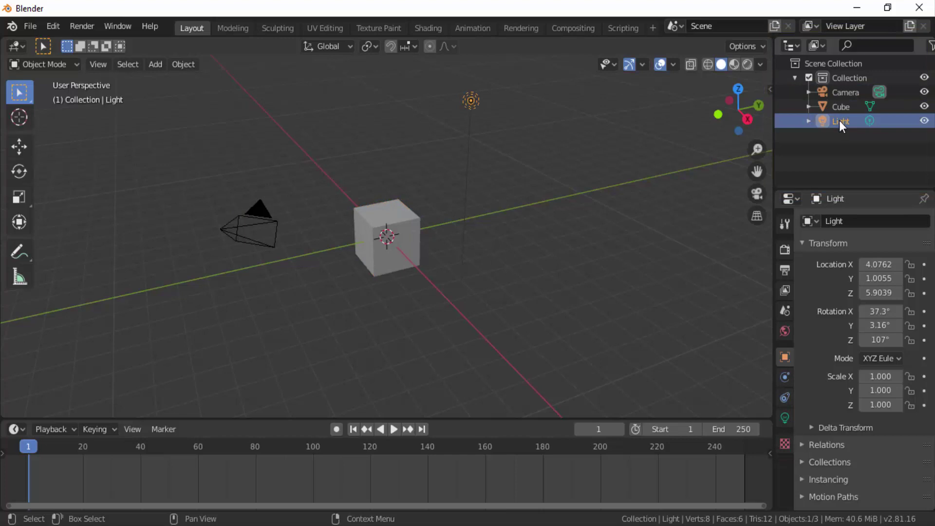
pyautogui.click(841, 107)
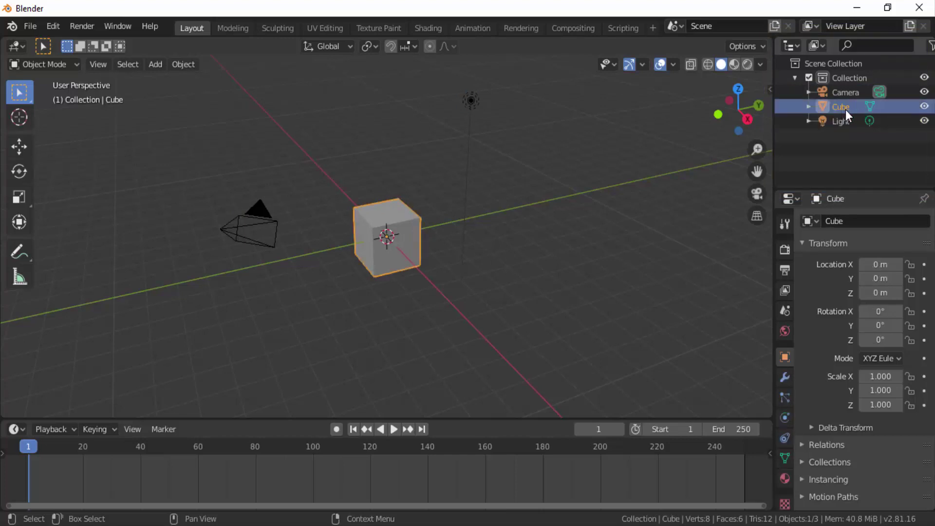
pyautogui.rightClick(846, 109)
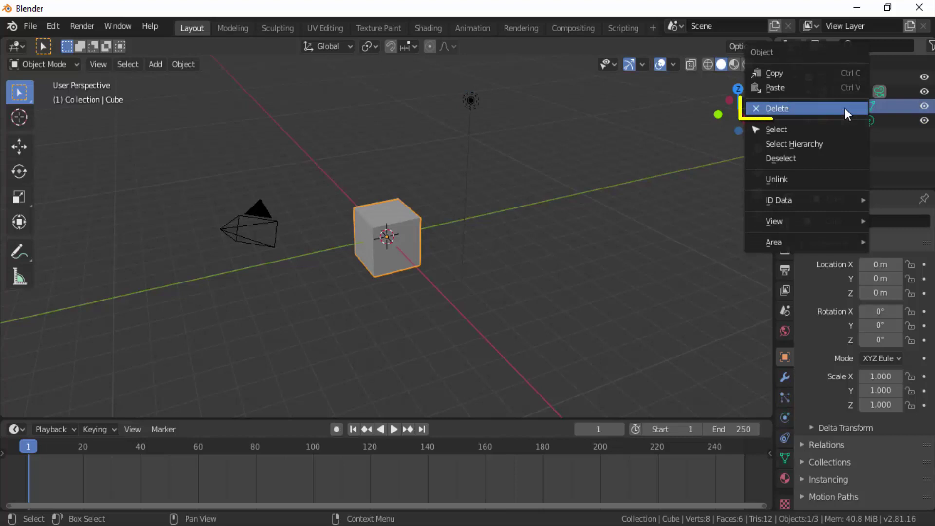
pyautogui.click(819, 108)
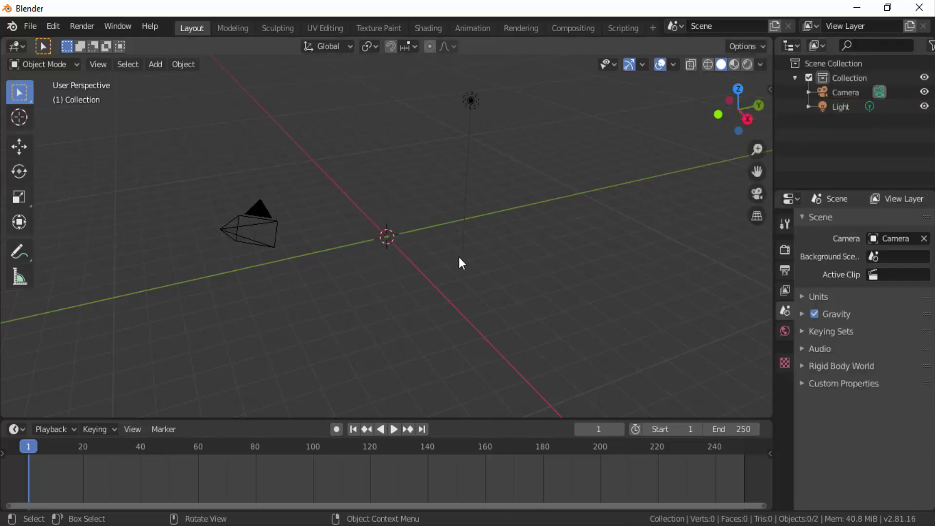
pyautogui.hotkey('ctrl', 'z')
pyautogui.hotkey('ctrl', 'z')
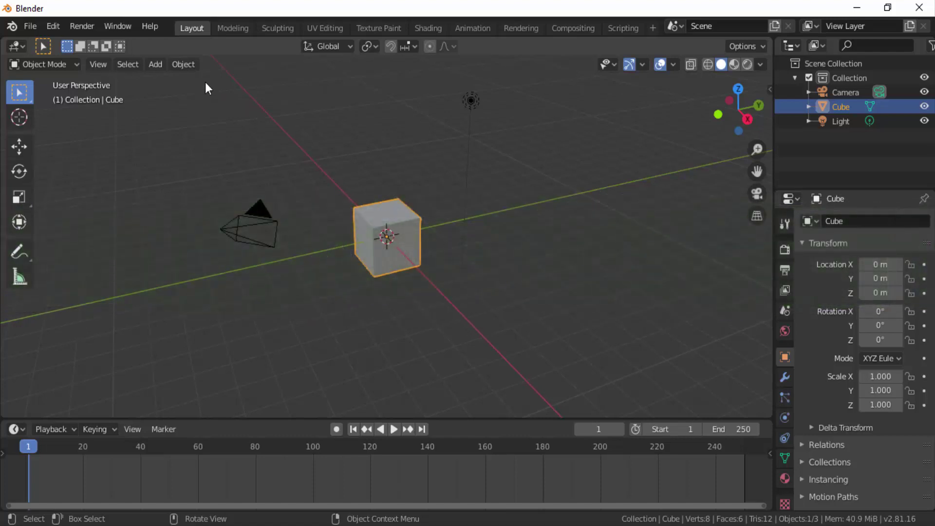
# Box-select the camera, cube and light and delete all three.
pyautogui.moveTo(205, 83); pyautogui.dragTo(536, 320)
pyautogui.press('x')
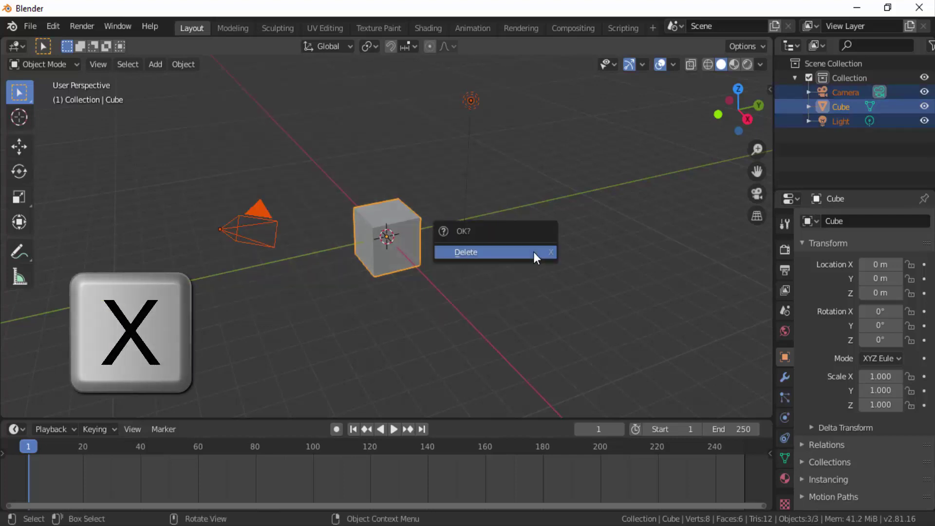
pyautogui.click(534, 253)
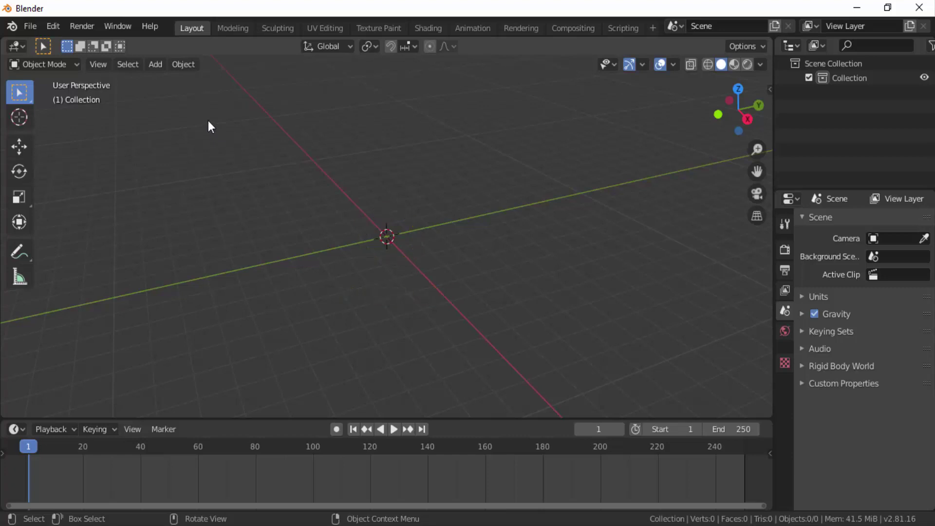
pyautogui.click(155, 66)
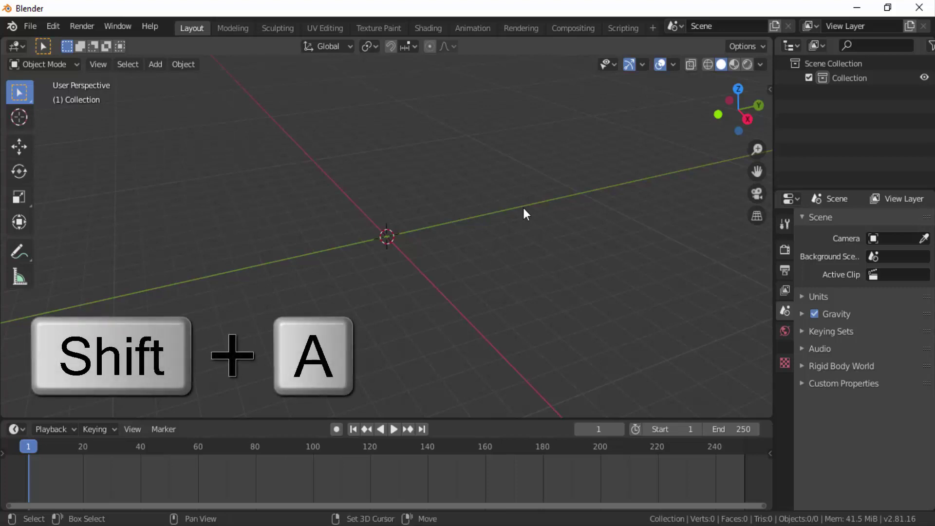
pyautogui.hotkey('shift', 'a')
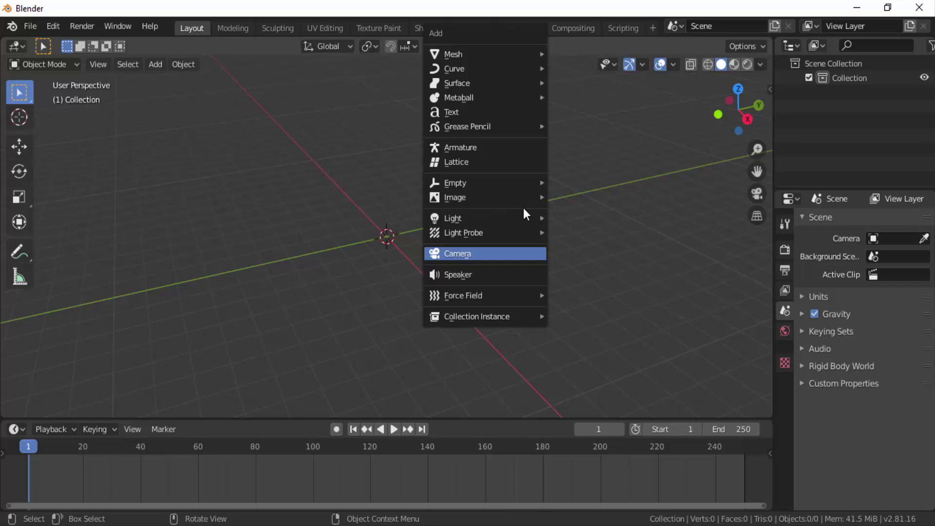
pyautogui.click(156, 65)
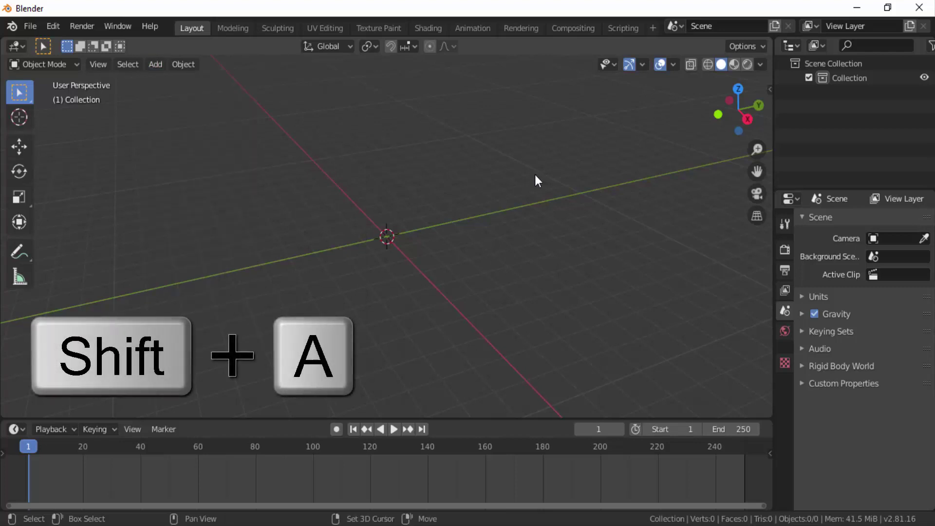
pyautogui.hotkey('shift', 'a')
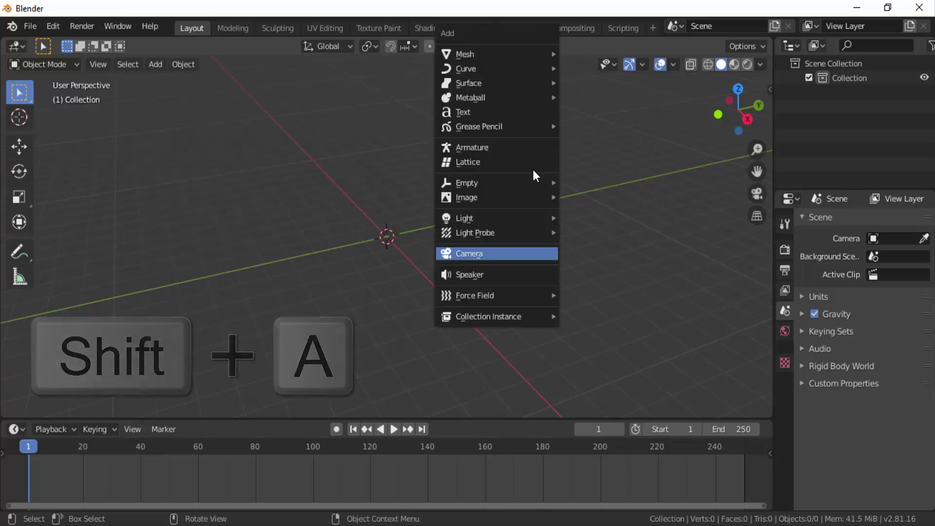
pyautogui.press('Escape')
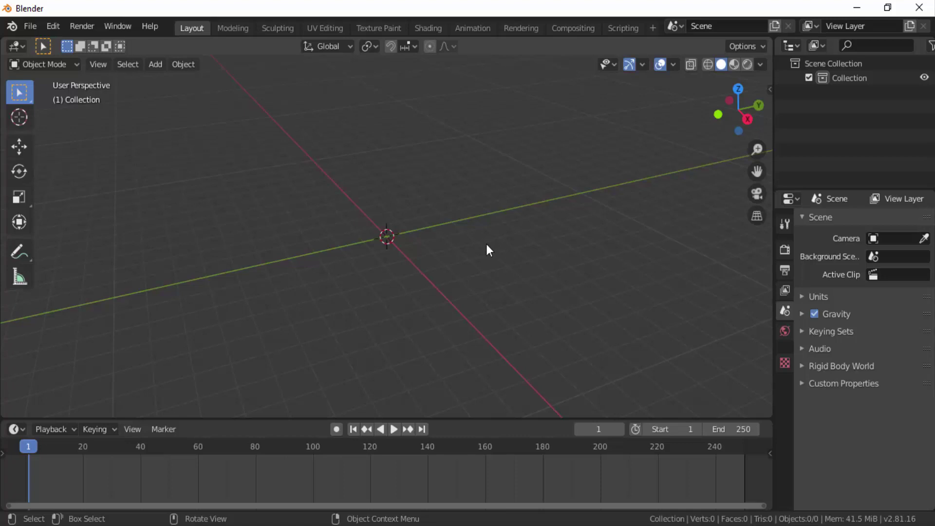
pyautogui.hotkey('shift', 'a')
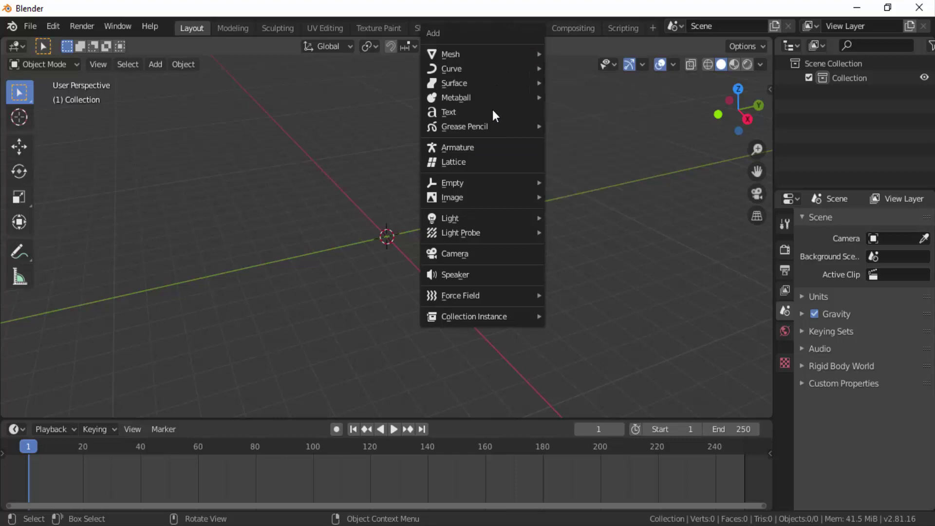
pyautogui.press('Escape')
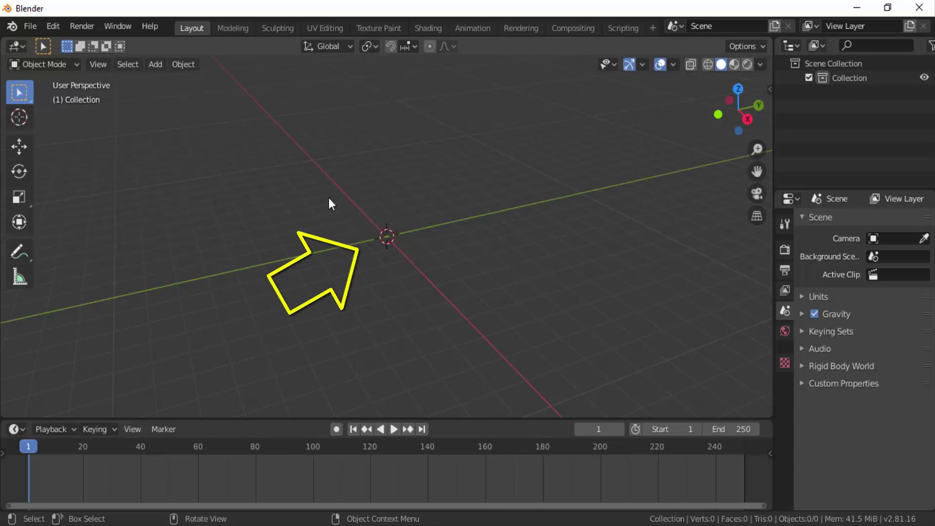
# Add an Ico Sphere and a Cone from the Mesh menu, both at the origin.
pyautogui.click(152, 64)
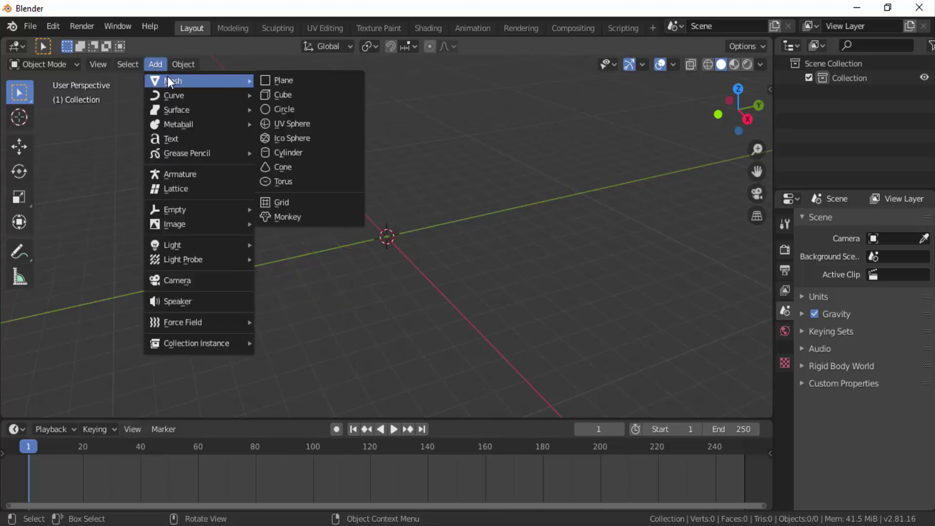
pyautogui.click(303, 139)
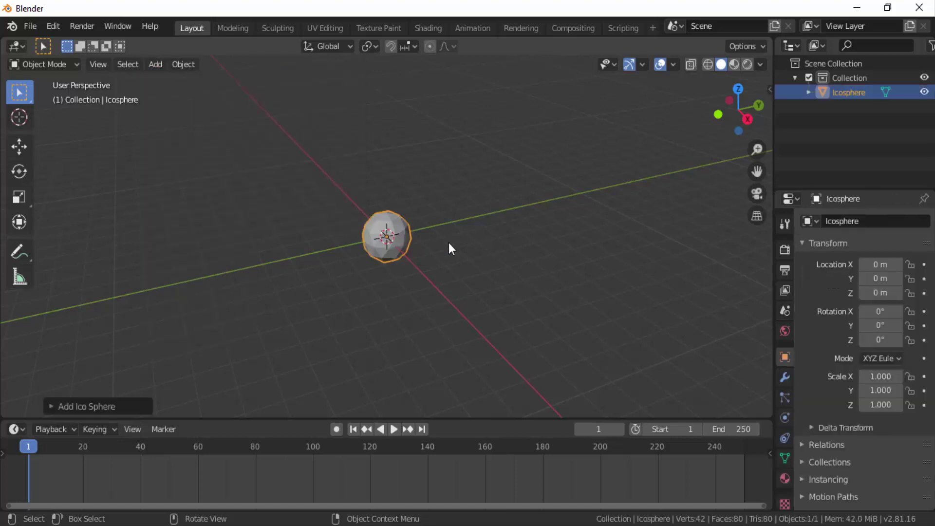
pyautogui.scroll(2, 463, 289)
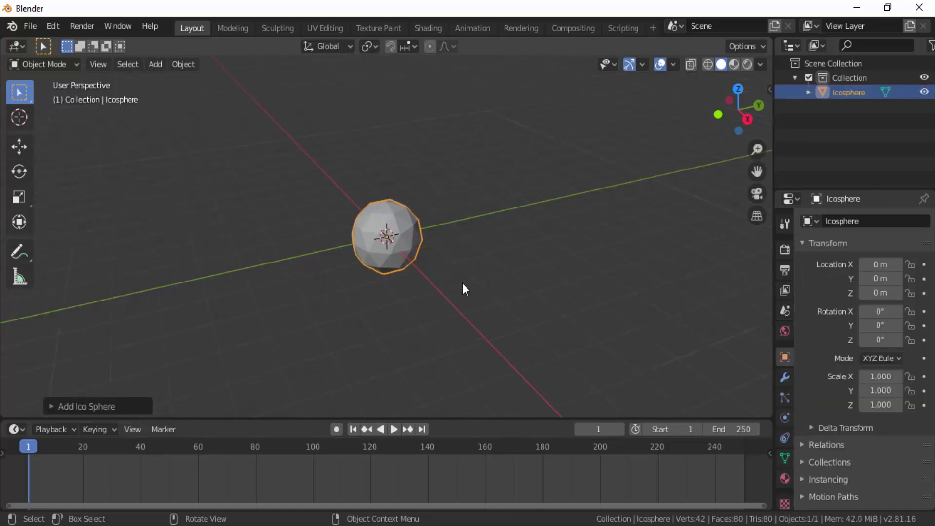
pyautogui.scroll(2, 463, 288)
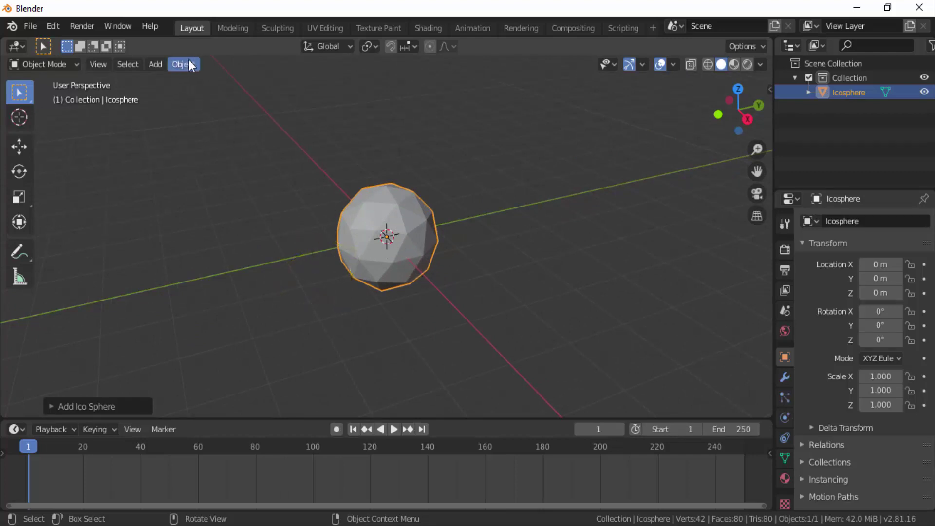
pyautogui.click(156, 65)
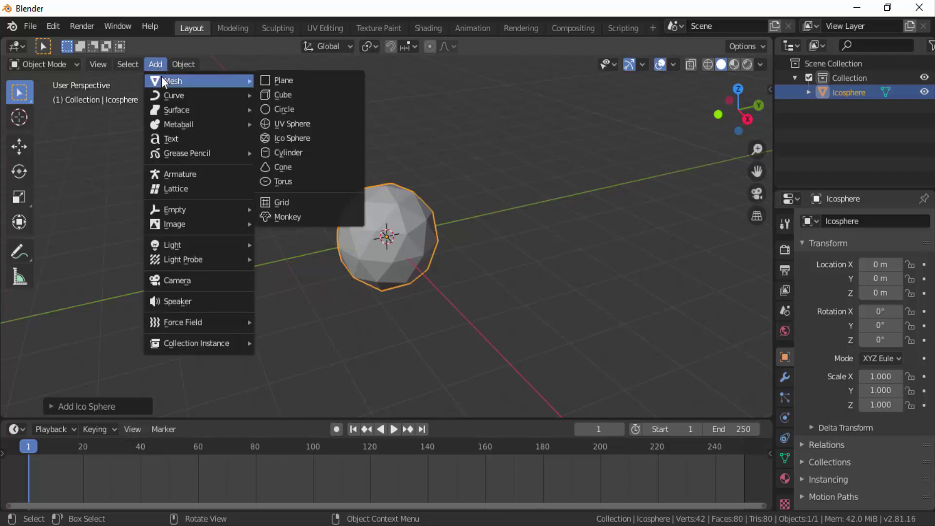
pyautogui.click(291, 166)
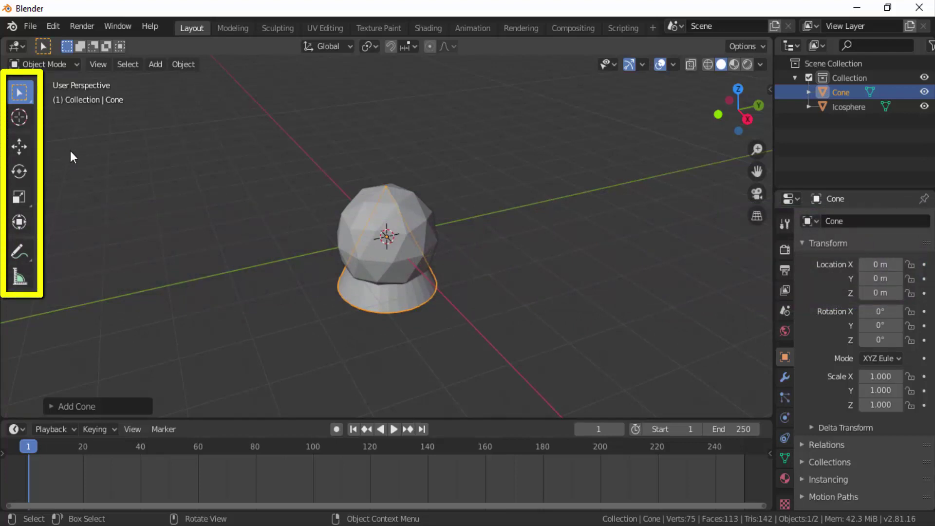
# Place the 3D cursor off to the right, where the torus should go.
pyautogui.click(20, 117)
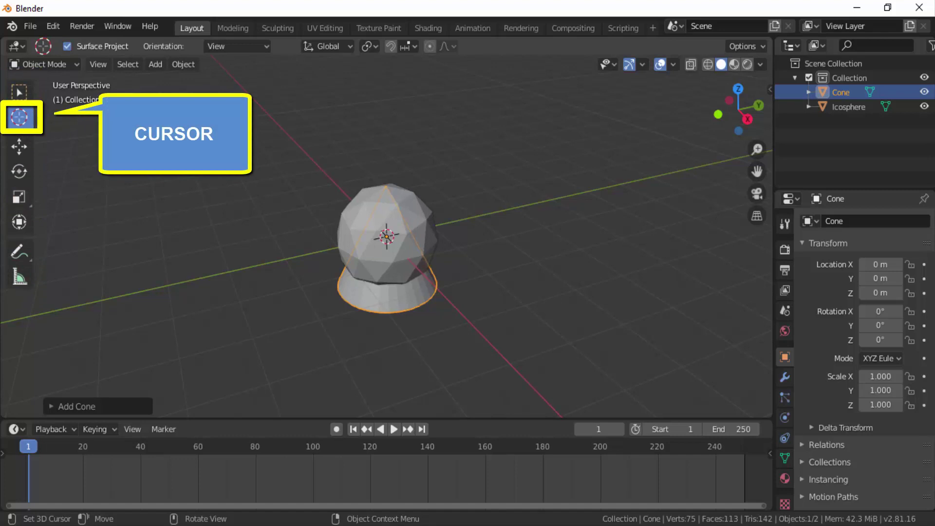
pyautogui.click(452, 109)
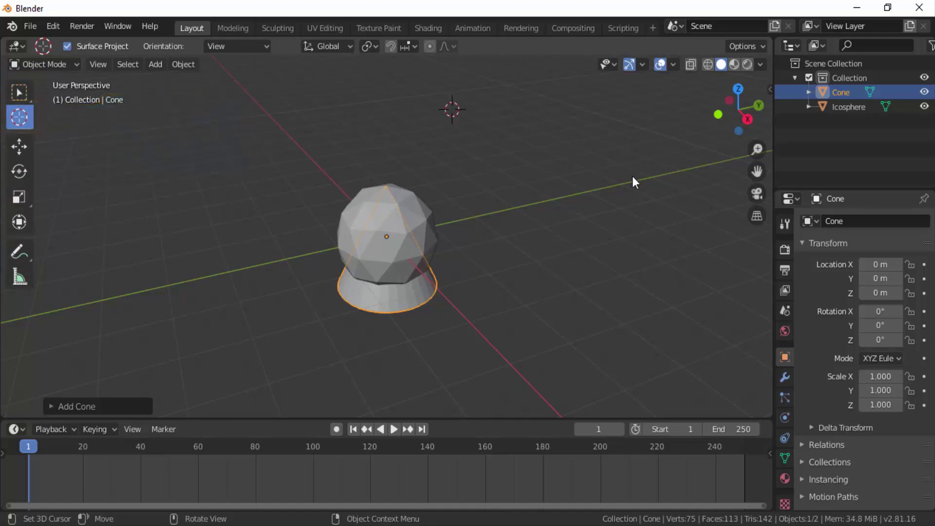
pyautogui.click(632, 177)
pyautogui.click(670, 288)
pyautogui.click(504, 346)
pyautogui.click(305, 359)
pyautogui.click(147, 257)
pyautogui.click(156, 146)
pyautogui.click(621, 161)
# Add a Torus at about X 1.31, Y 4.43, Z 1.18, then return to Select Box.
pyautogui.click(156, 65)
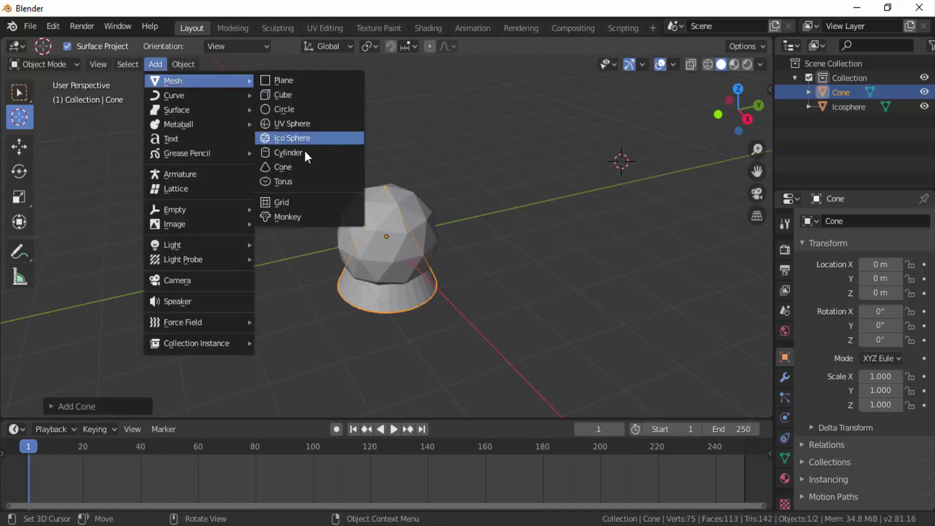
pyautogui.click(280, 181)
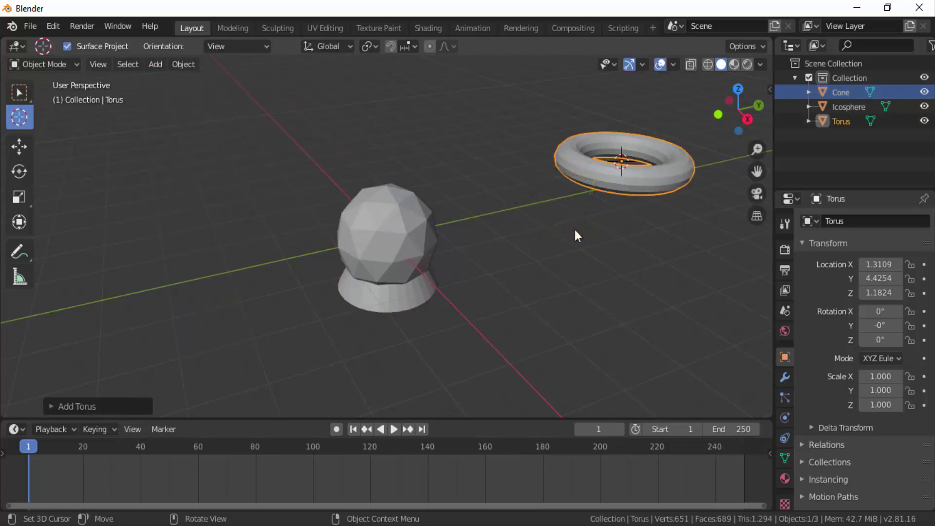
pyautogui.click(269, 95)
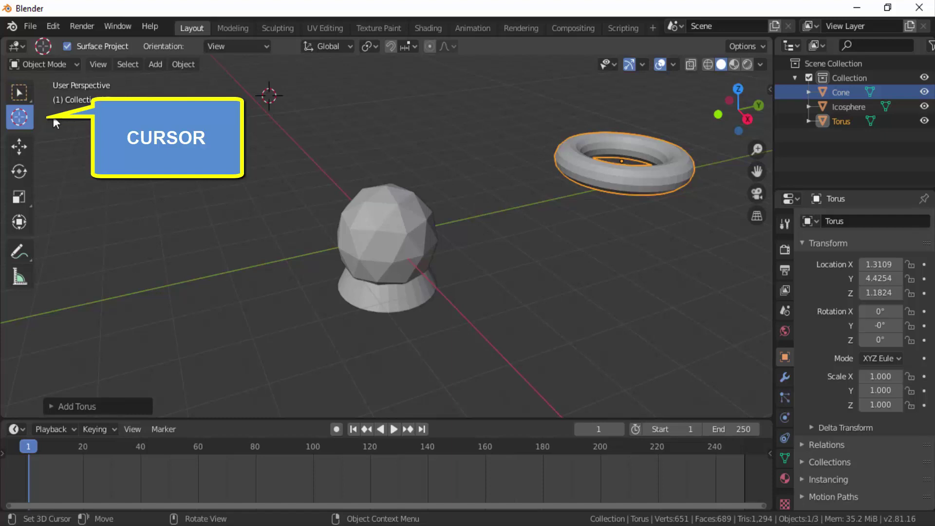
pyautogui.click(21, 93)
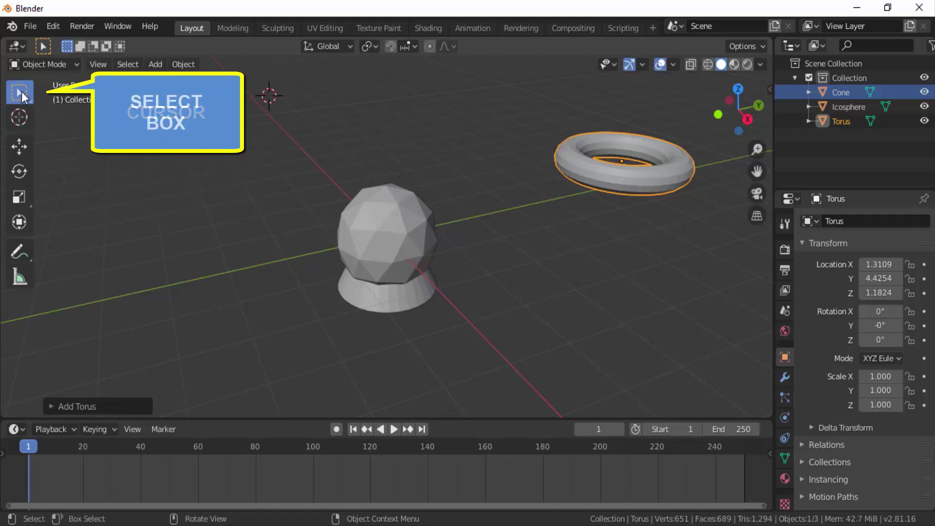
# Box-select the cone, icosphere and torus and delete them.
pyautogui.moveTo(253, 105); pyautogui.dragTo(721, 364)
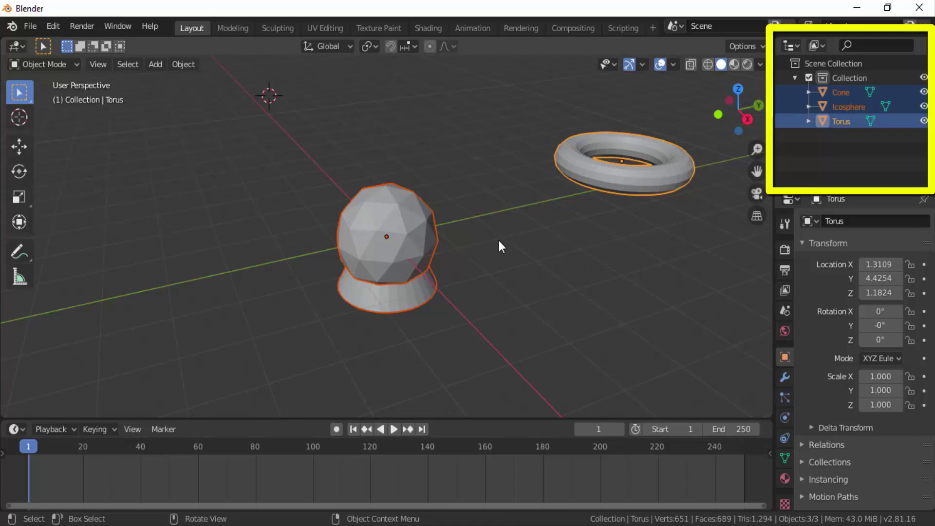
pyautogui.press('Delete')
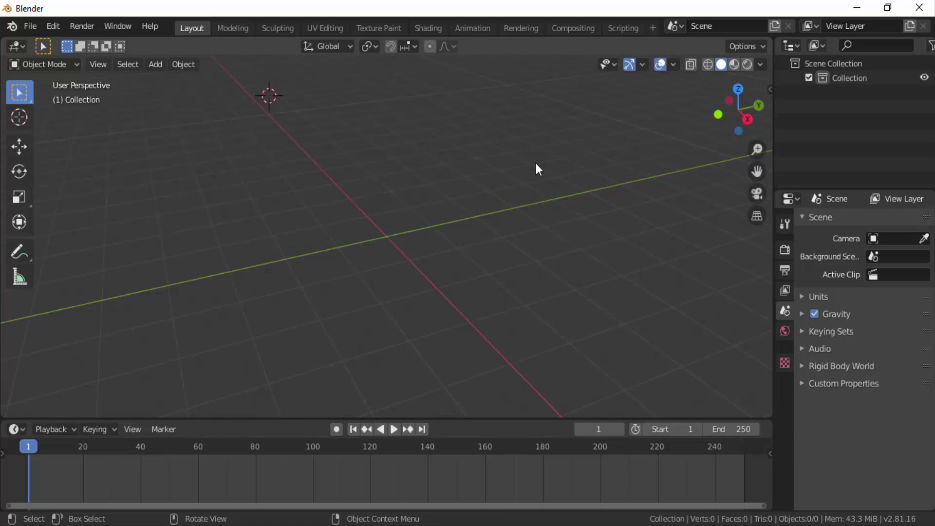
# Snap the 3D cursor to World Origin using the Shift+S menu.
pyautogui.hotkey('shift', 's')
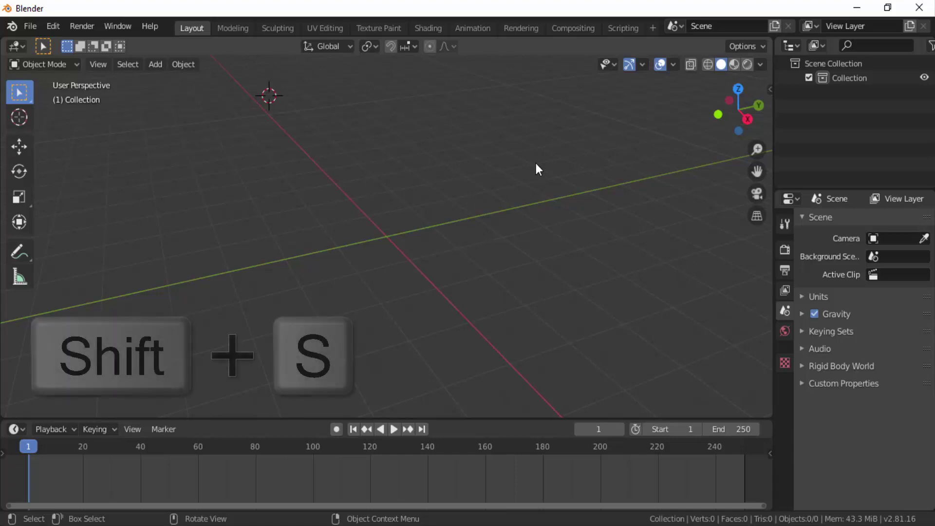
pyautogui.press('Escape')
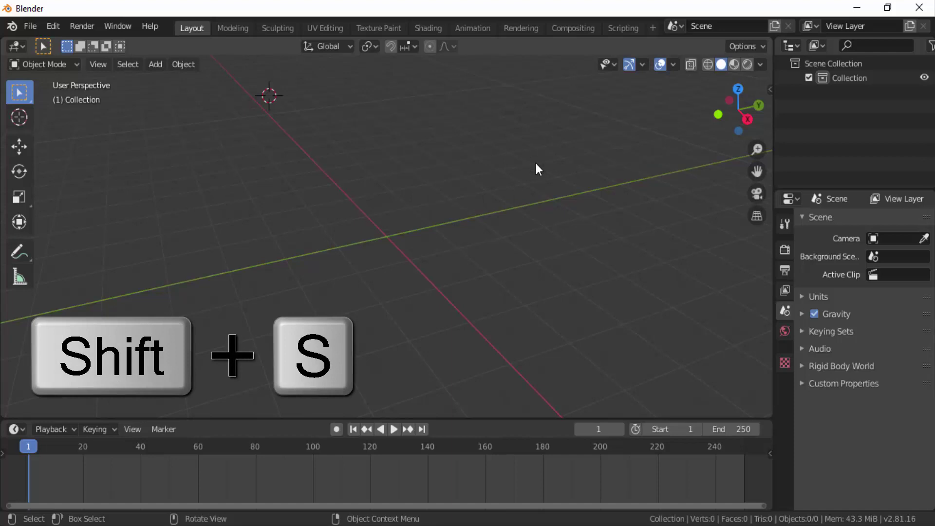
pyautogui.hotkey('shift', 's')
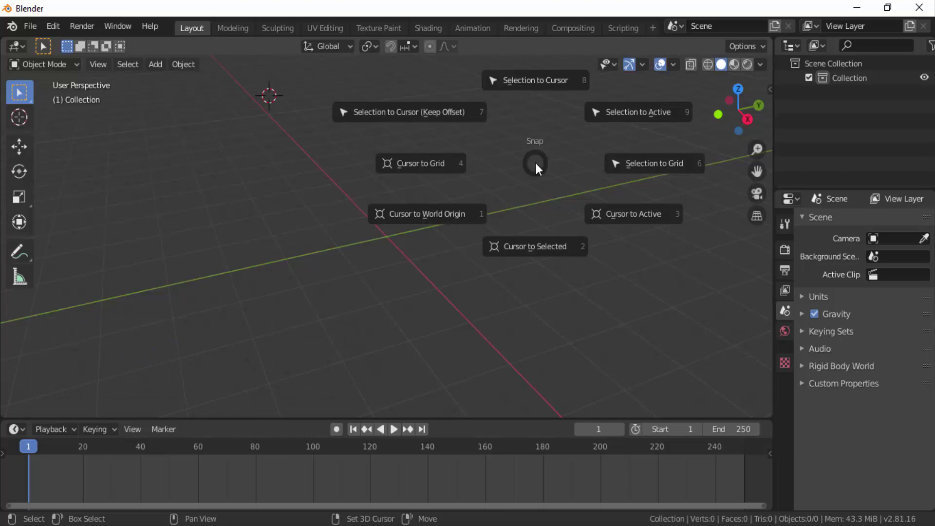
pyautogui.click(456, 221)
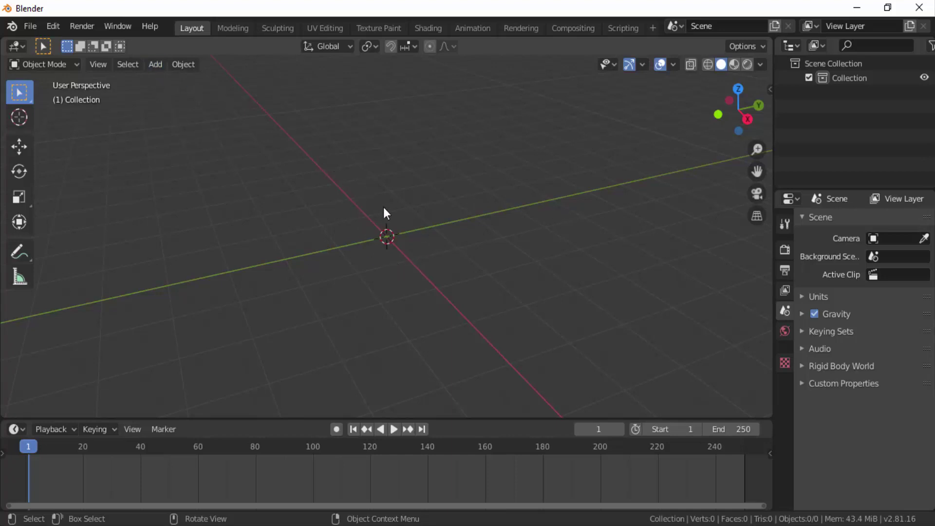
pyautogui.click(156, 65)
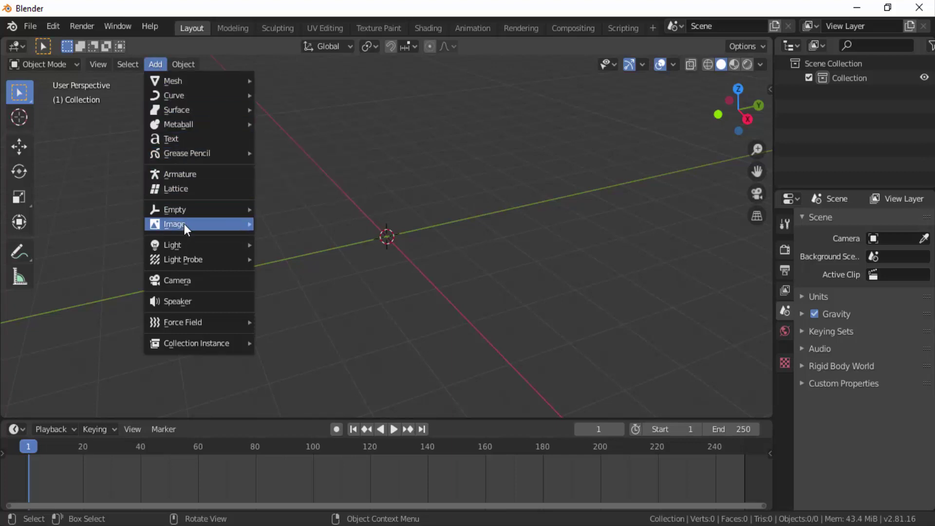
# Add a Point light and move it to Y 2.96 m, Z 2.13 m.
pyautogui.click(282, 247)
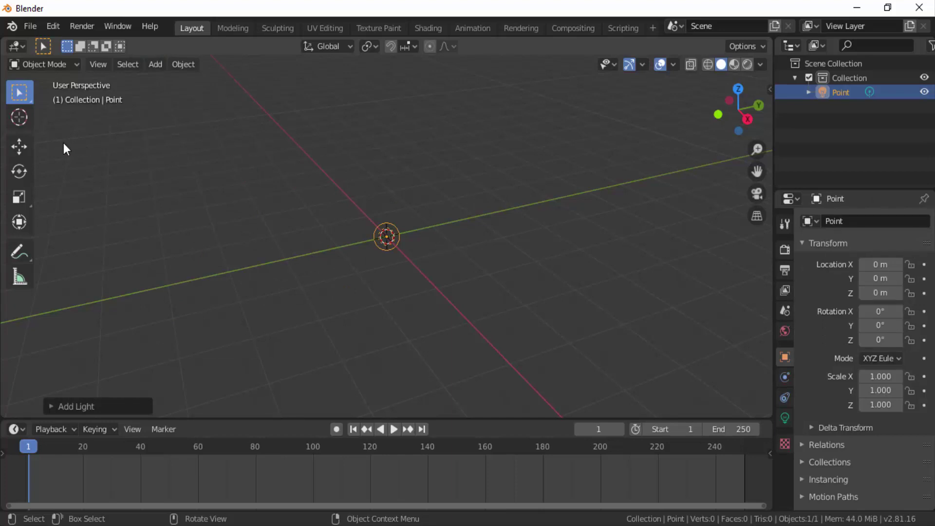
pyautogui.click(25, 145)
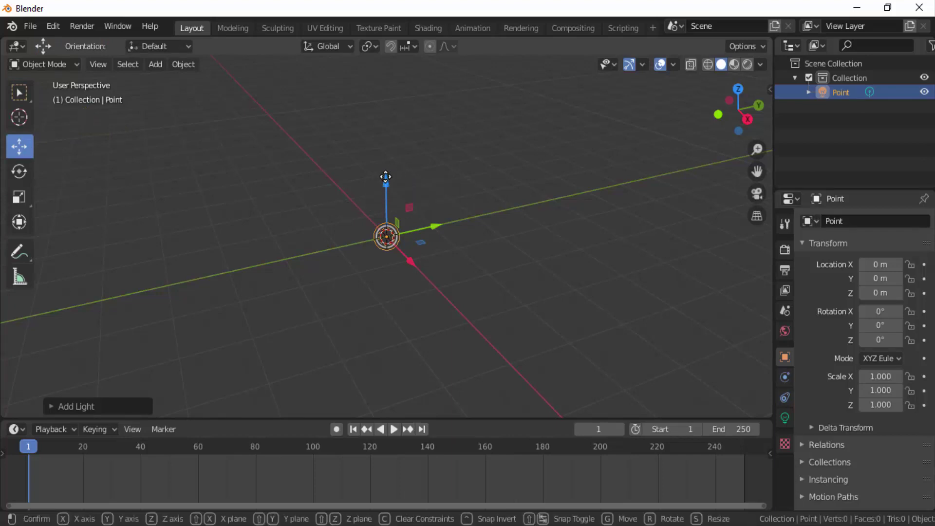
pyautogui.moveTo(386, 183); pyautogui.dragTo(379, 66)
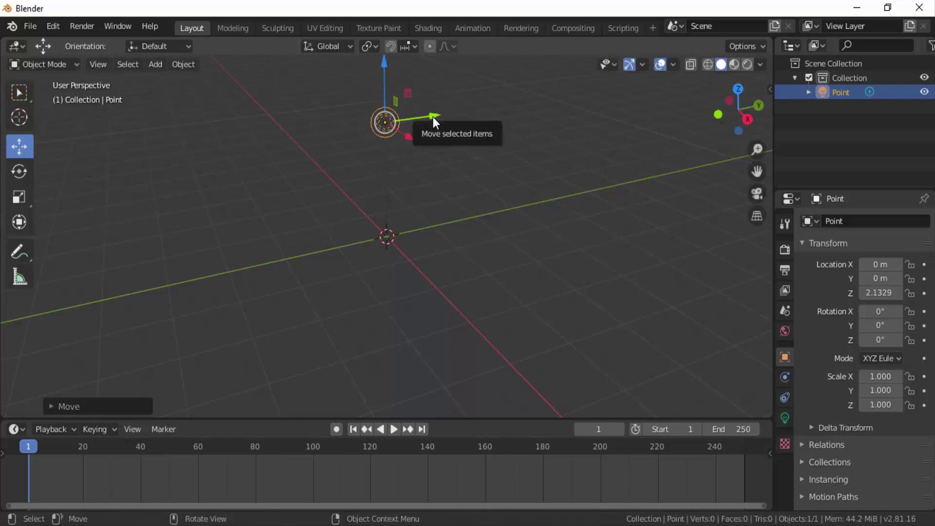
pyautogui.moveTo(433, 119); pyautogui.dragTo(520, 117)
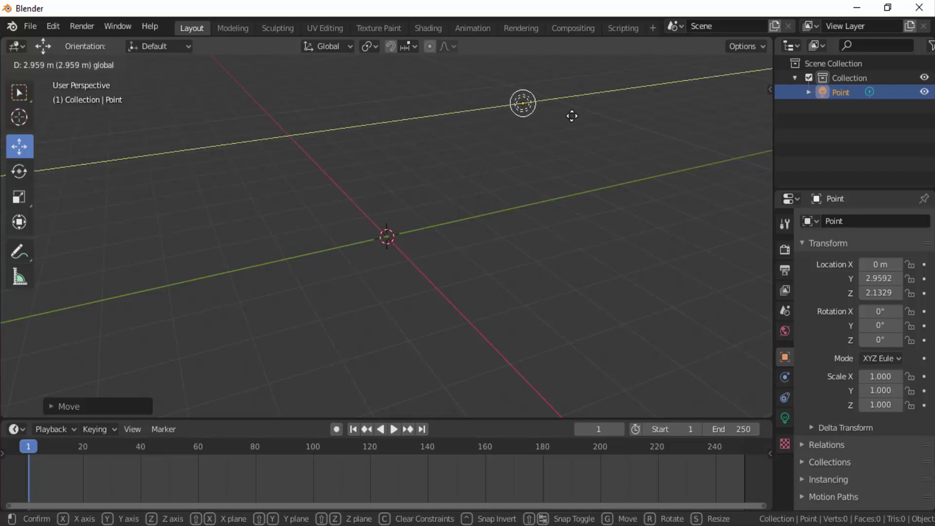
pyautogui.moveTo(520, 117); pyautogui.dragTo(572, 115)
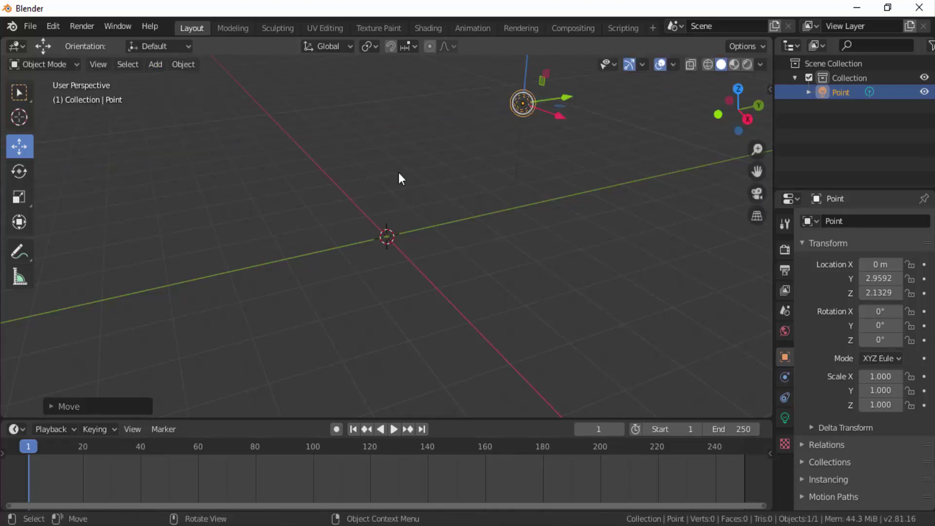
# Add a camera at Y −3.23, Z 1.92, rotated 31.3° about Z.
pyautogui.hotkey('shift', 'a')
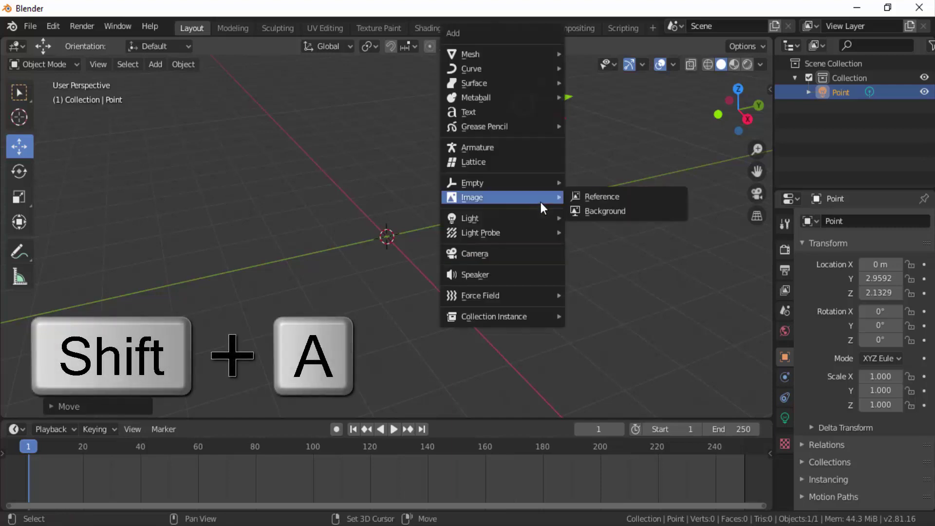
pyautogui.click(476, 252)
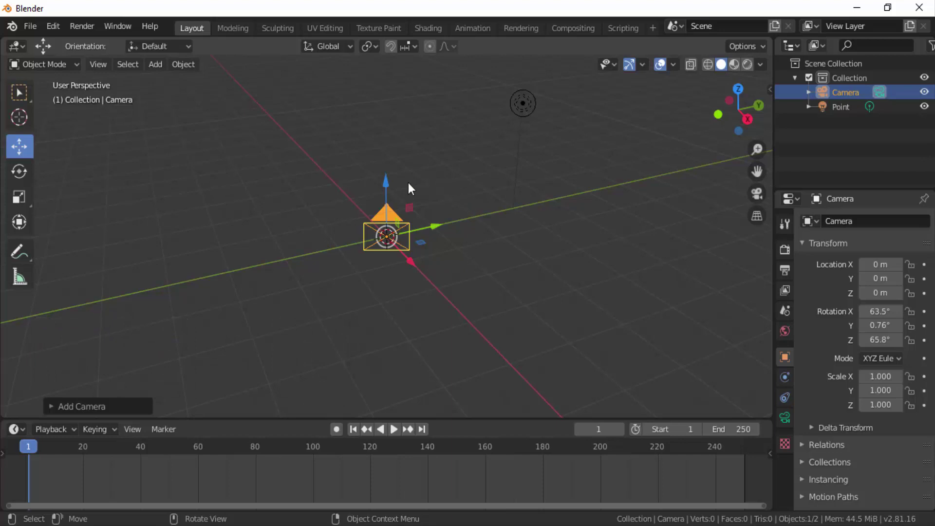
pyautogui.moveTo(384, 182); pyautogui.dragTo(398, 79)
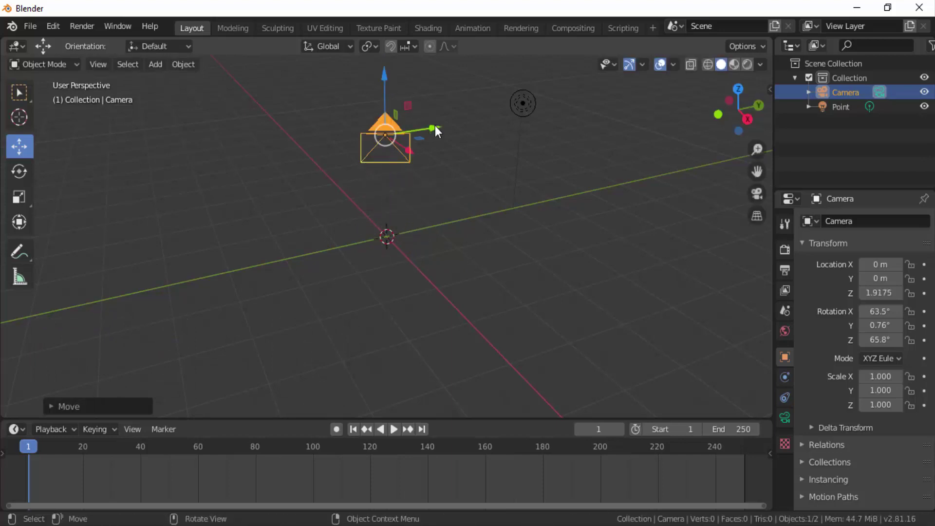
pyautogui.moveTo(434, 125); pyautogui.dragTo(251, 155)
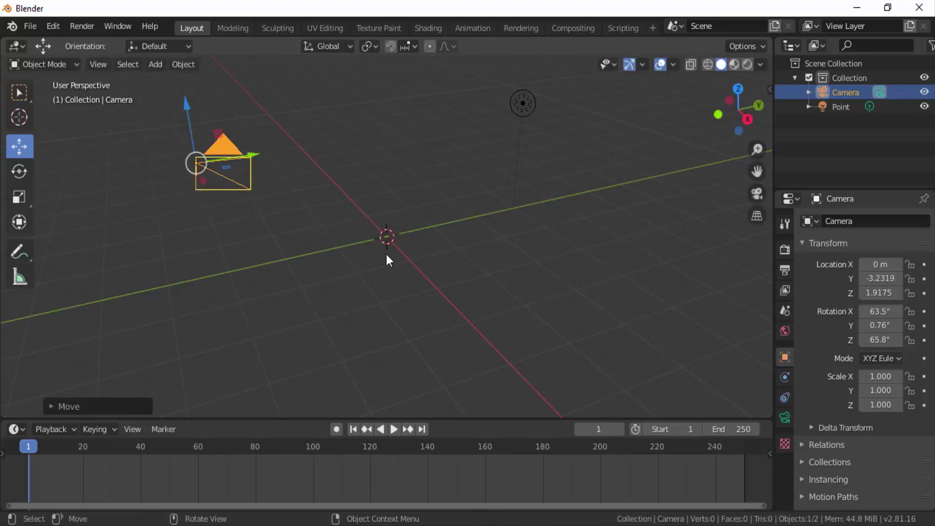
pyautogui.click(21, 173)
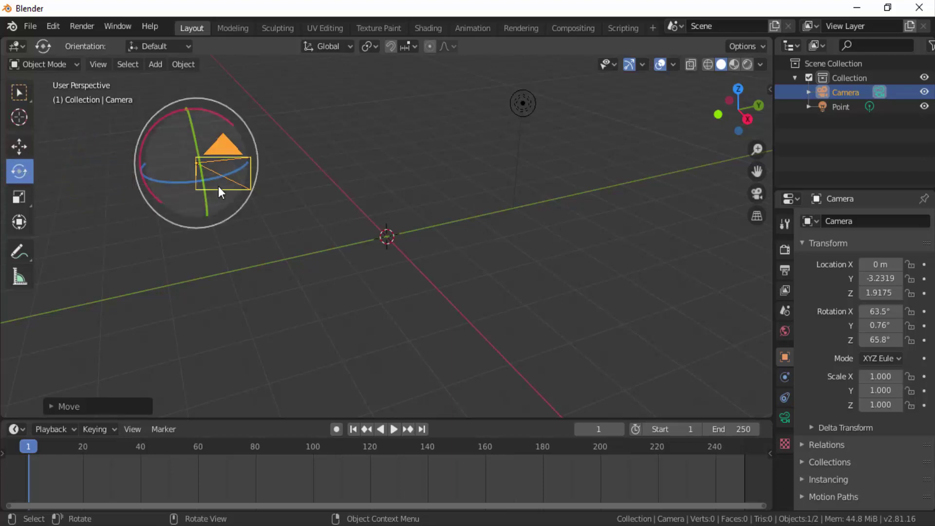
pyautogui.moveTo(223, 174); pyautogui.dragTo(208, 179)
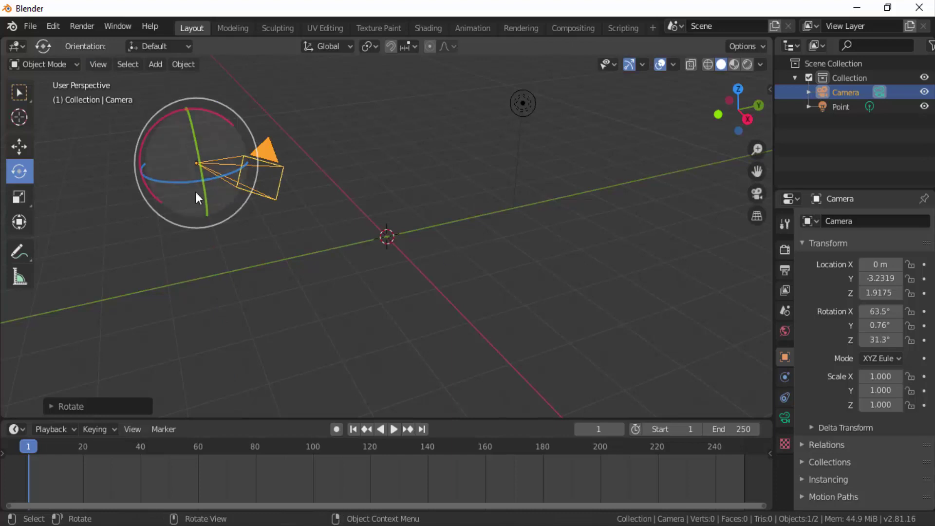
pyautogui.click(23, 90)
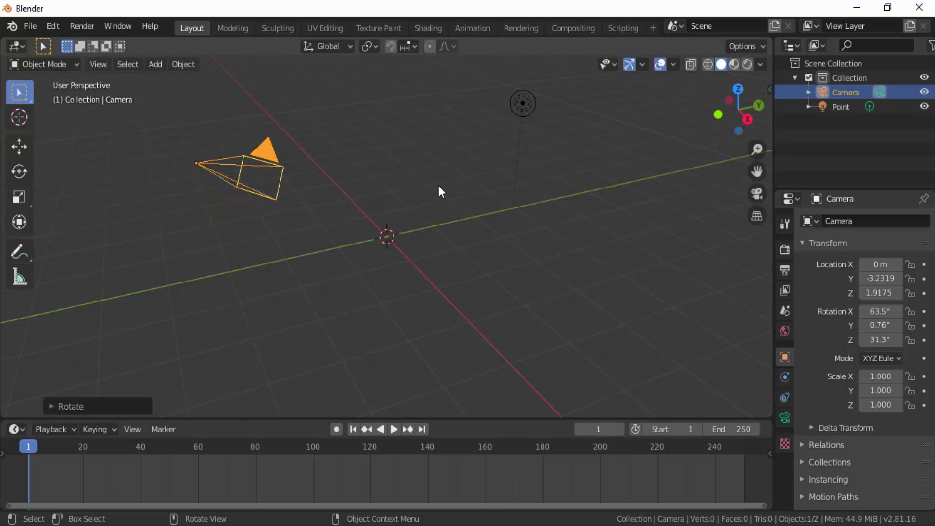
# Add a Cube at the world origin and shift-select the point light too.
pyautogui.hotkey('shift', 'a')
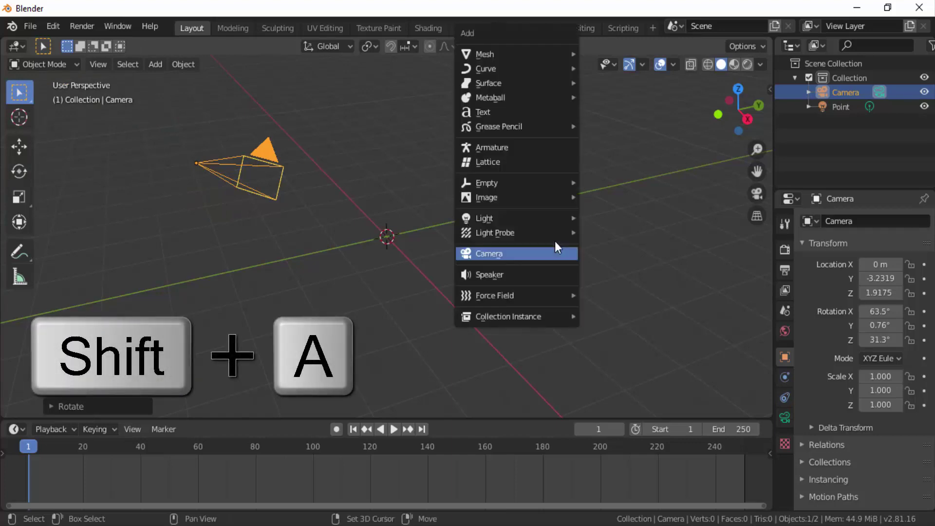
pyautogui.moveTo(487, 54)
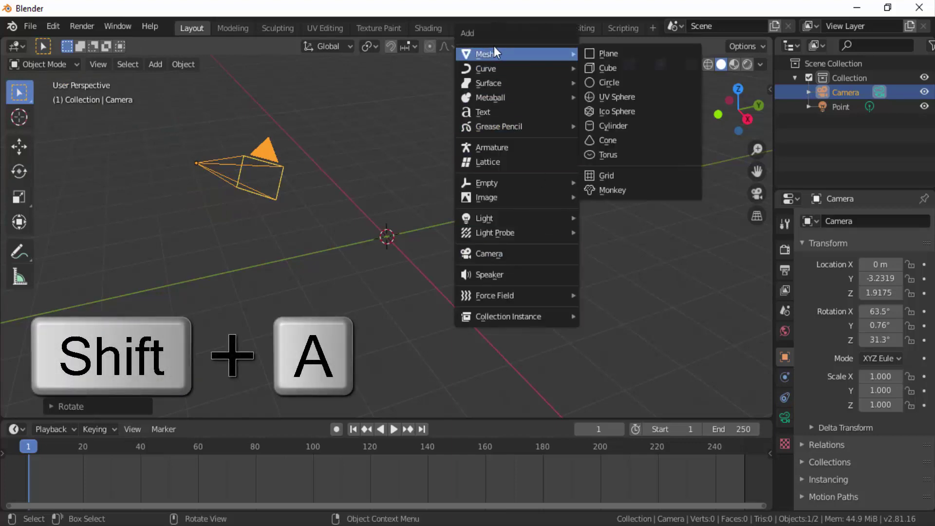
pyautogui.click(607, 68)
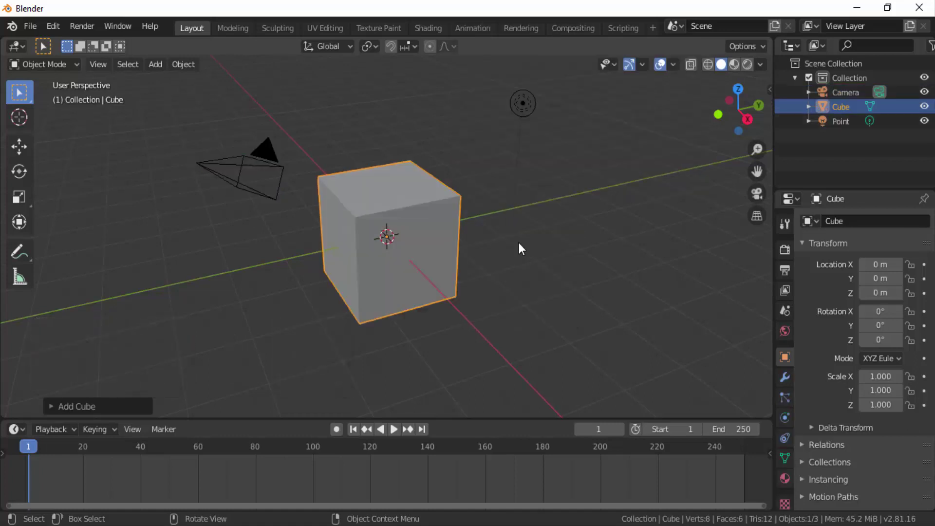
pyautogui.scroll(-1, 519, 243)
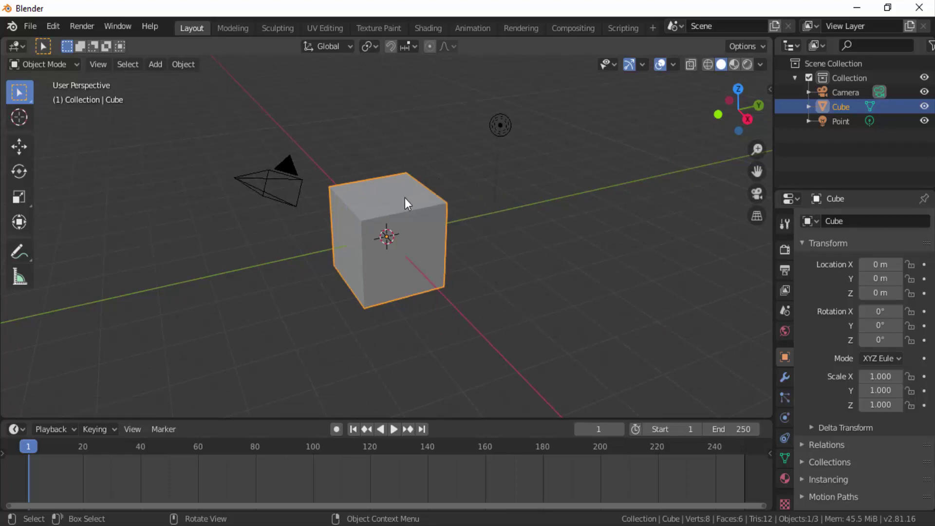
pyautogui.press('shift')
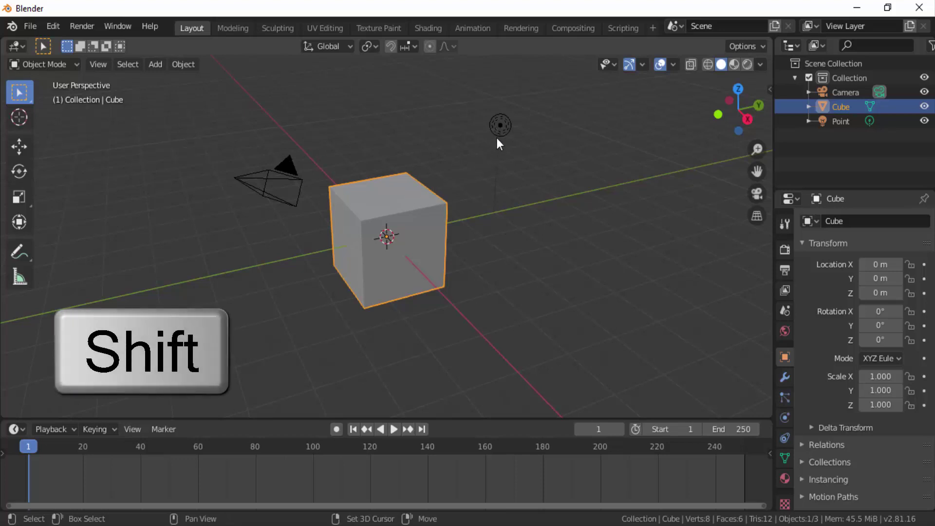
pyautogui.keyDown('shift'); pyautogui.click(501, 129); pyautogui.keyUp('shift')
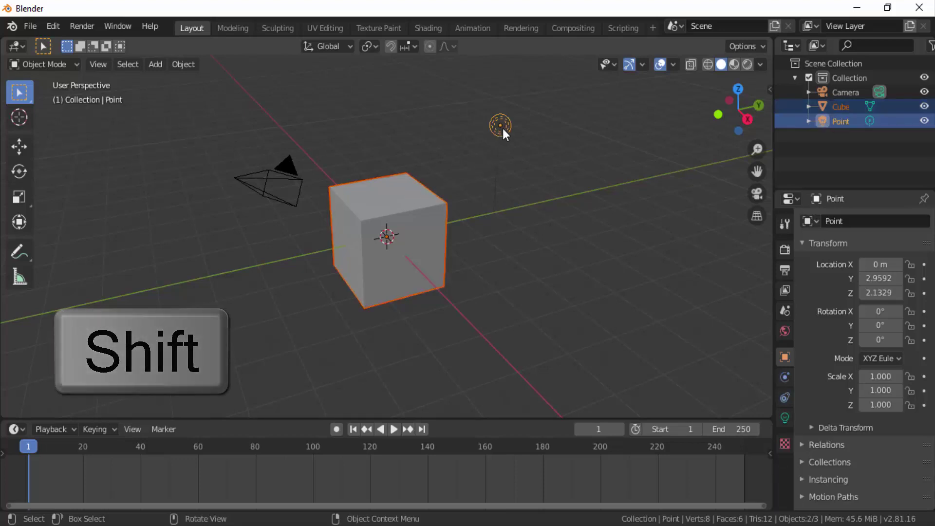
# Delete the selected cube and point light via the right-click menu.
pyautogui.rightClick(580, 208)
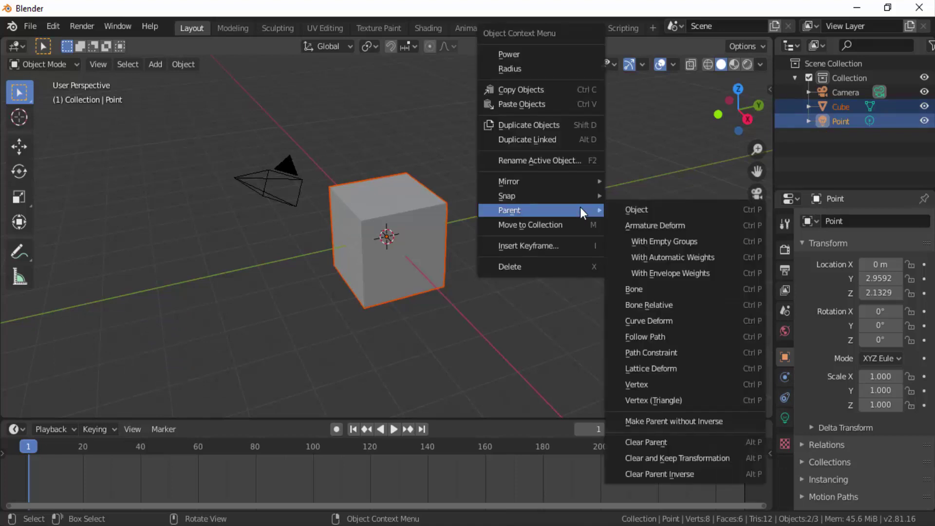
pyautogui.click(545, 268)
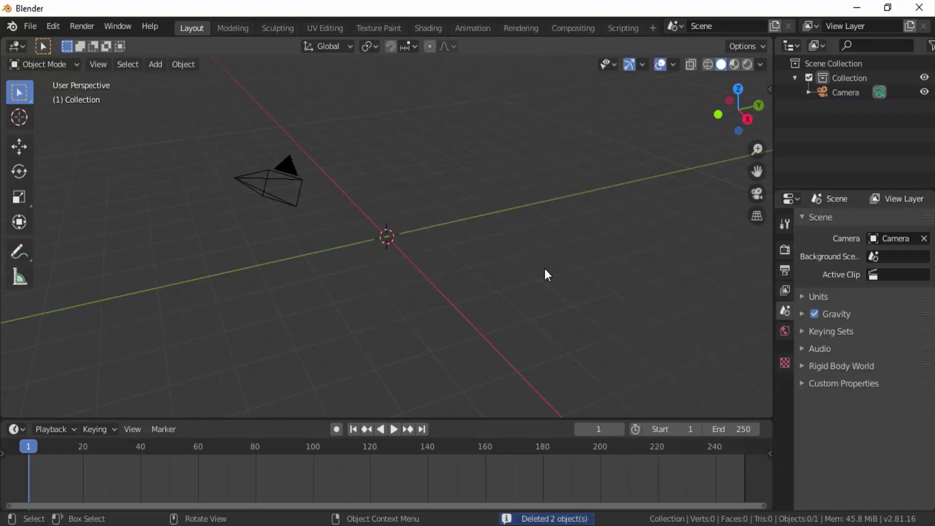